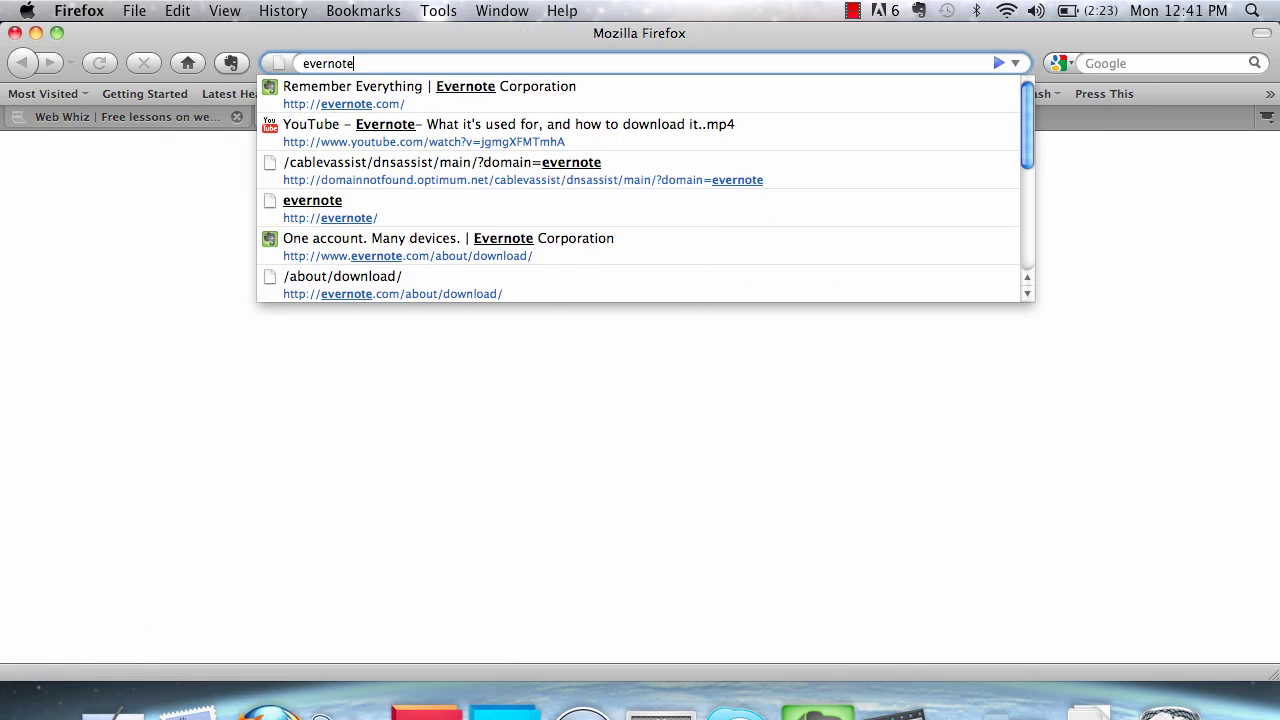
# Step: Go to evernote.com and scroll the Downloads page listing Evernote for Mac and other platforms
pyautogui.write('.com')
pyautogui.press('Return')
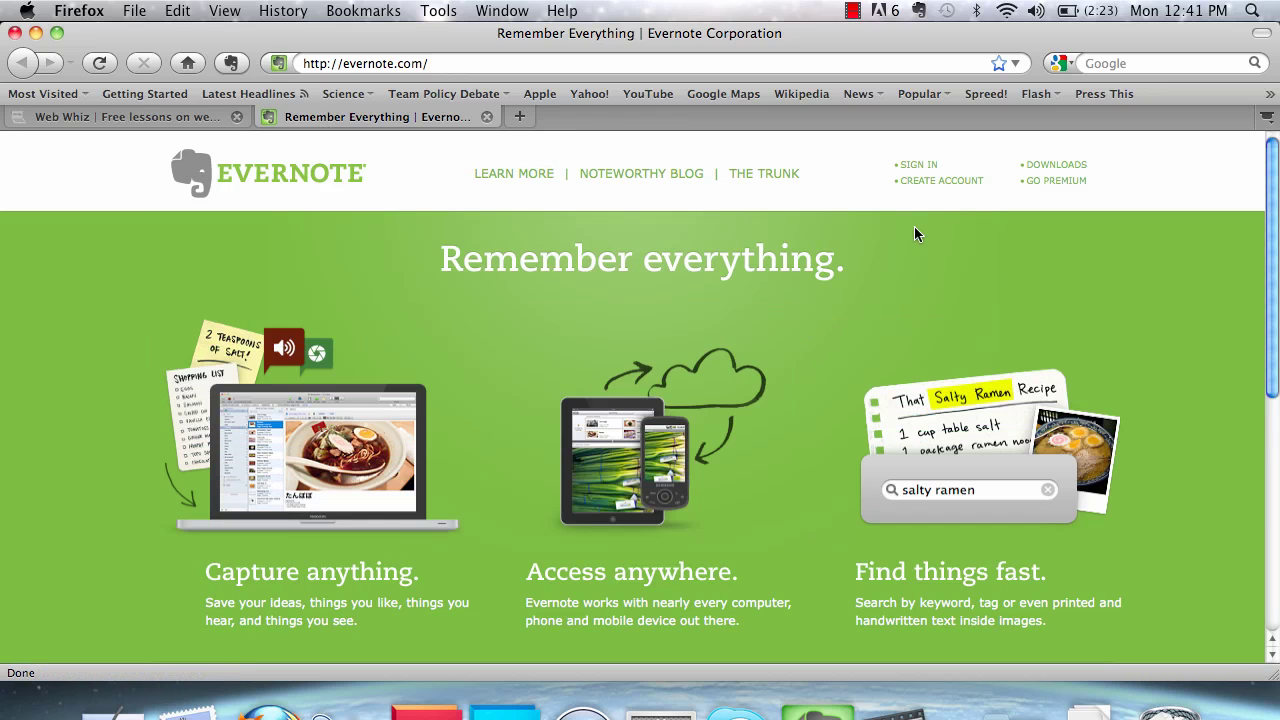
pyautogui.click(1056, 167)
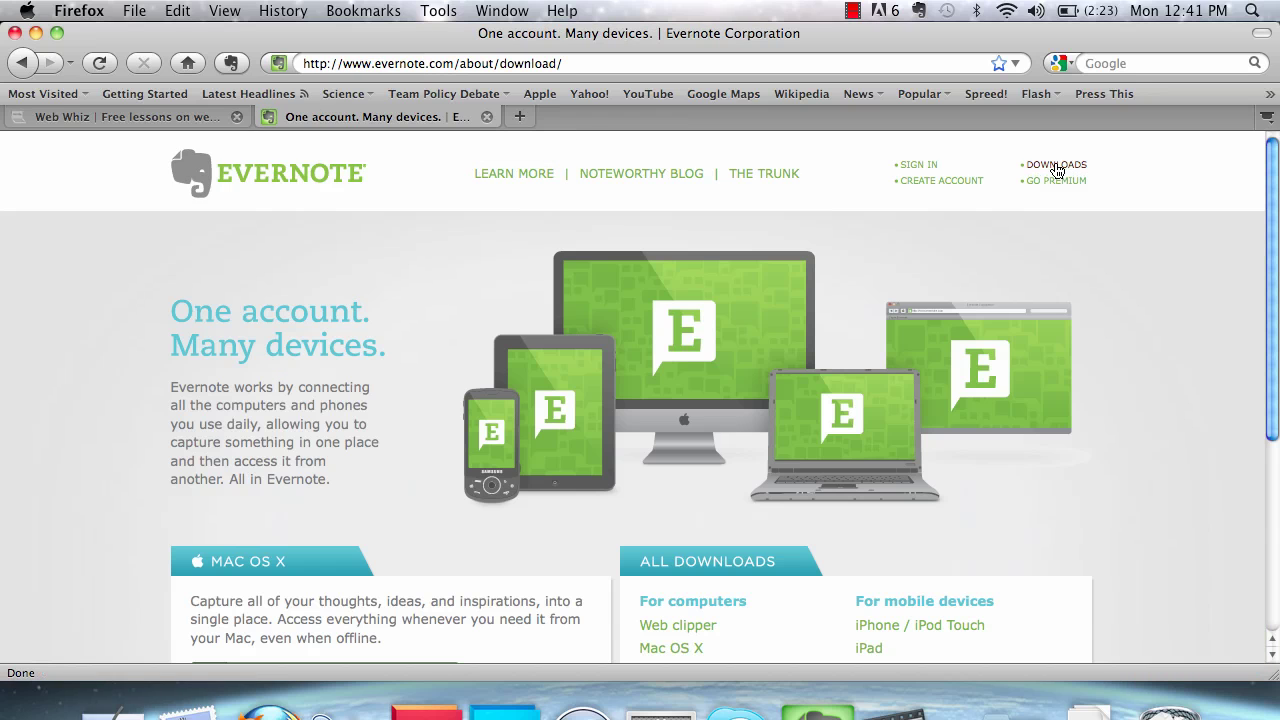
pyautogui.scroll(-5, 656, 398)
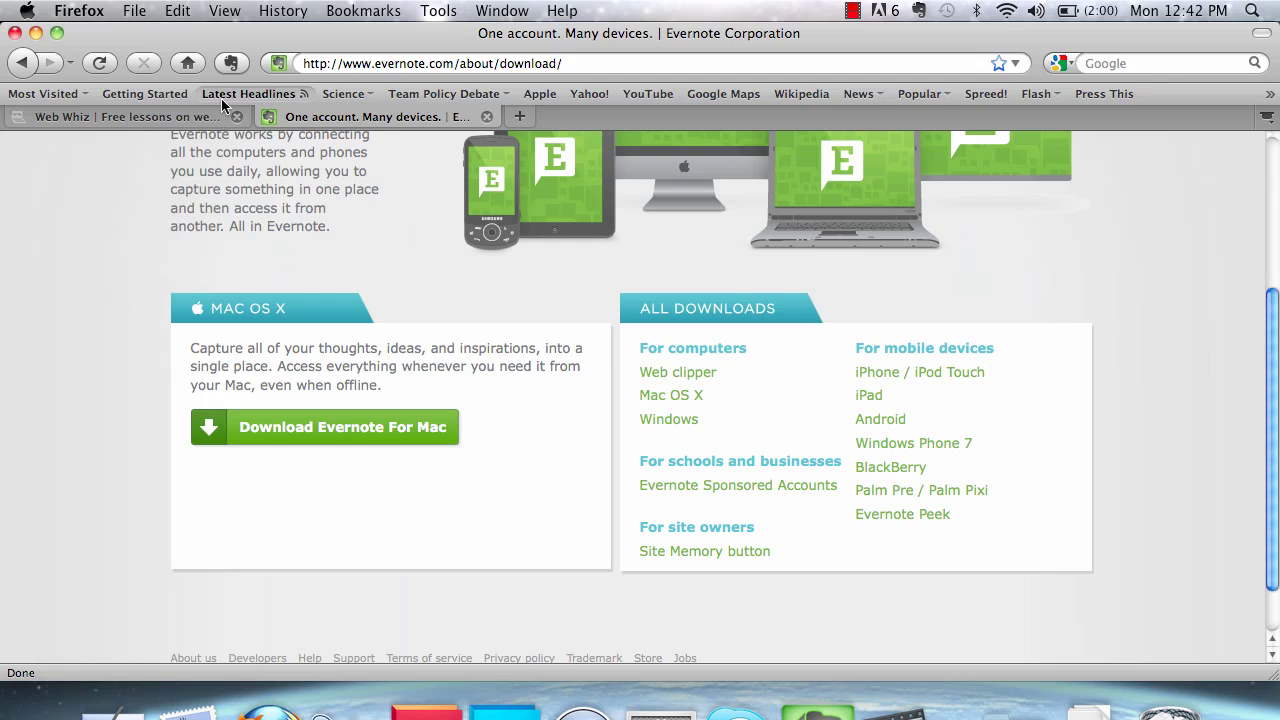
# Step: Back on Web Whiz, select the Evernote Tutorial intro paragraph and clip it into Evernote
pyautogui.click(488, 116)
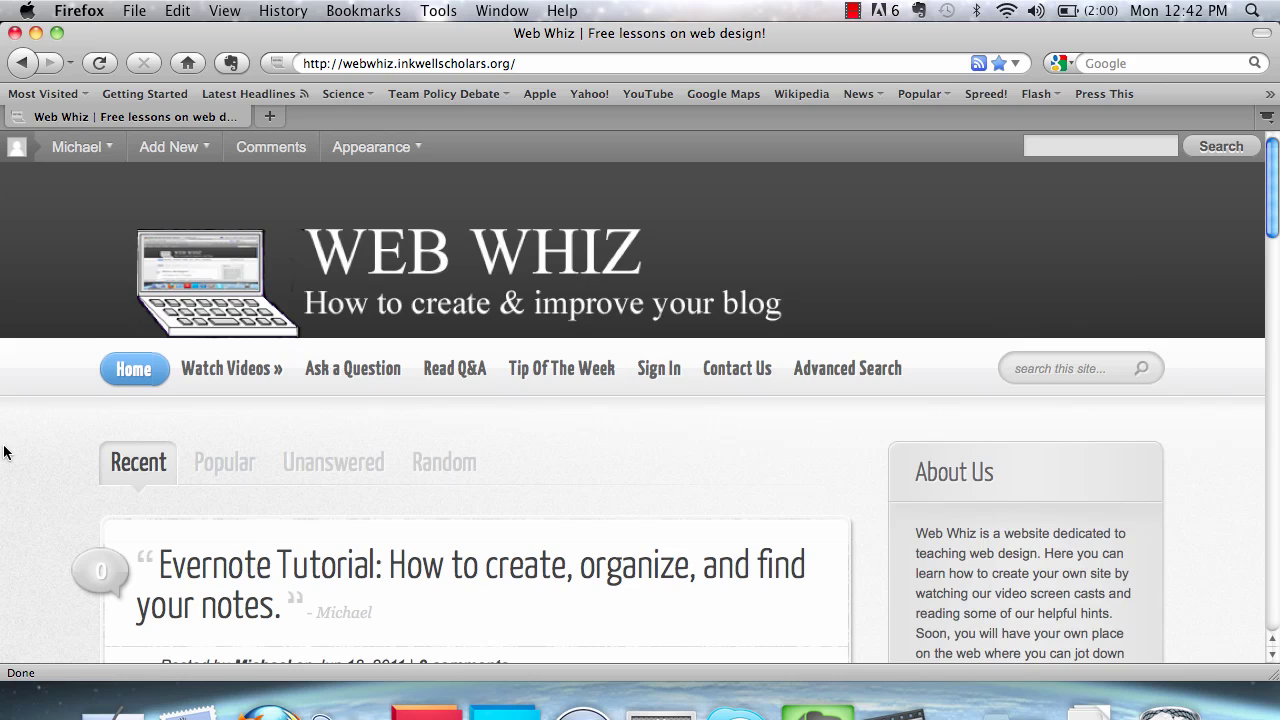
pyautogui.scroll(-2, 4, 452)
pyautogui.scroll(-4, 4, 452)
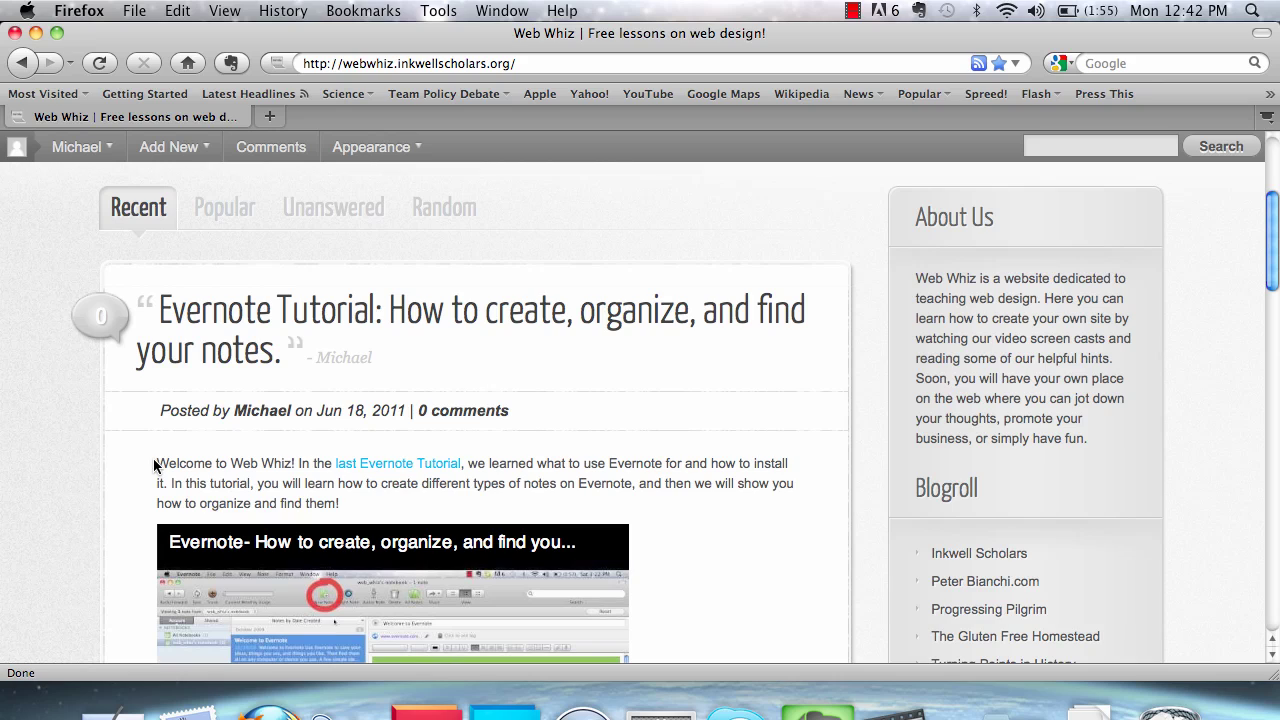
pyautogui.moveTo(155, 465); pyautogui.dragTo(383, 505)
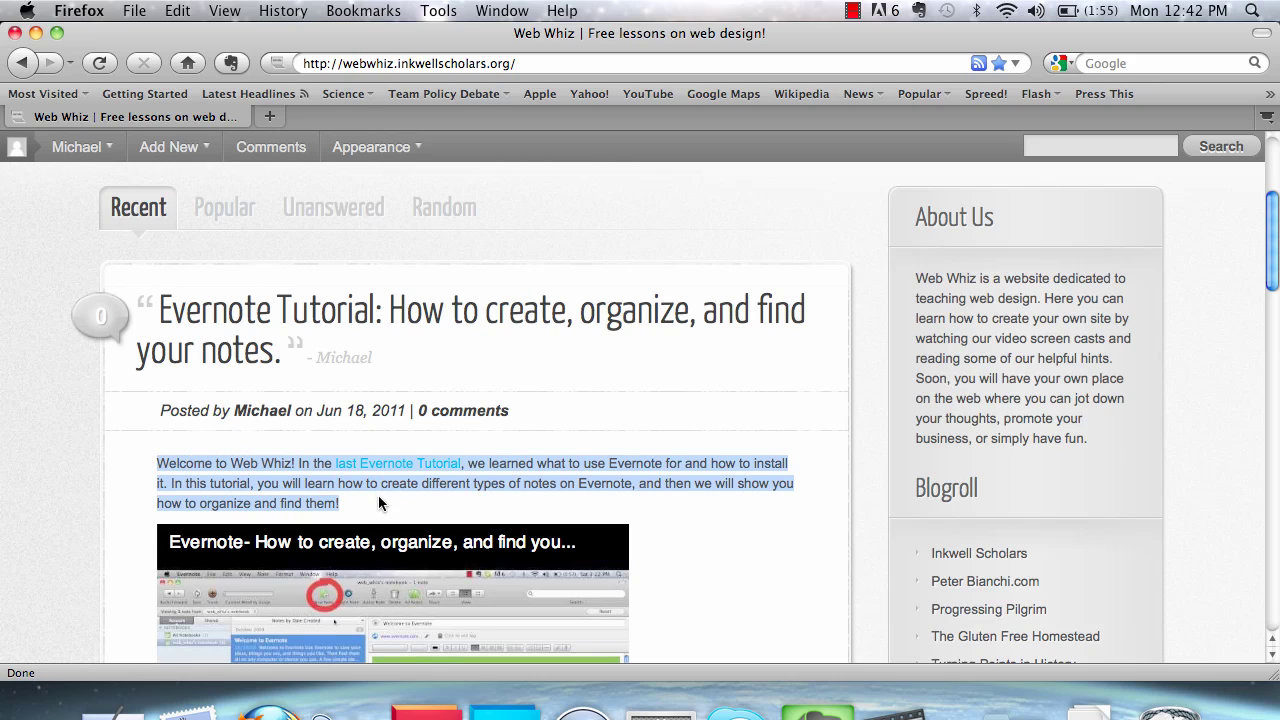
pyautogui.click(238, 70)
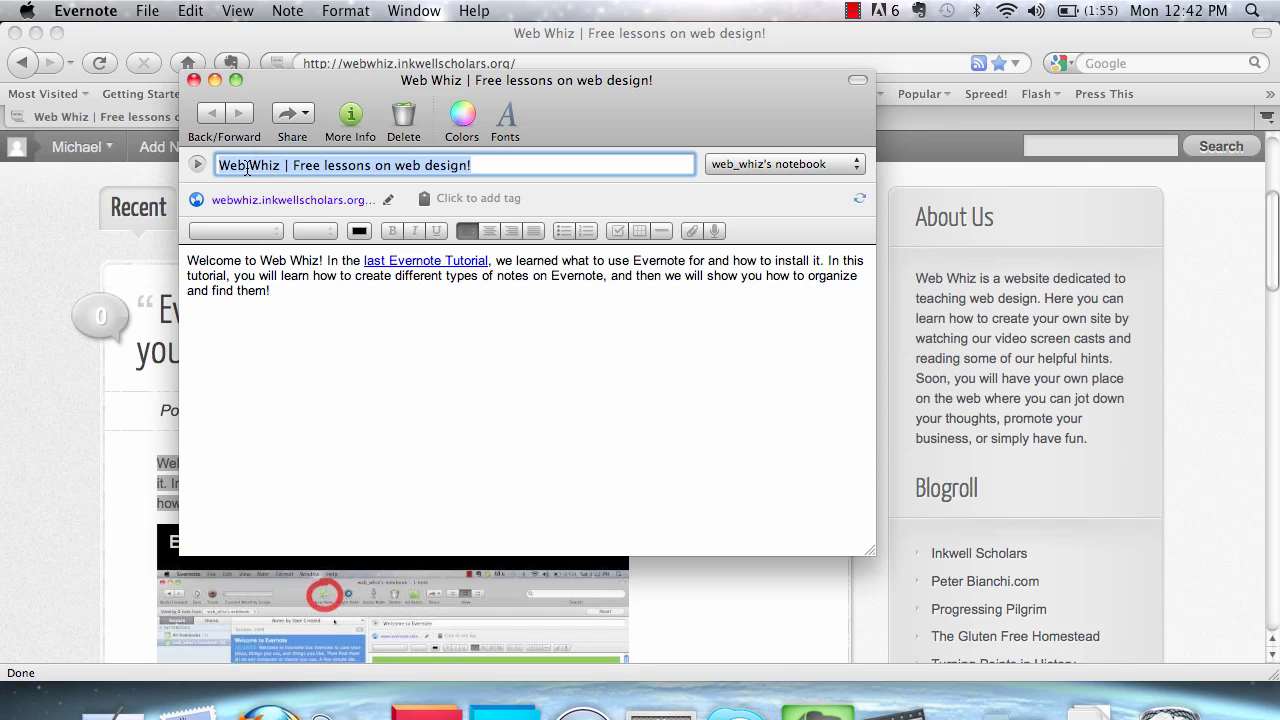
pyautogui.moveTo(224, 167); pyautogui.dragTo(329, 176)
pyautogui.click(189, 264)
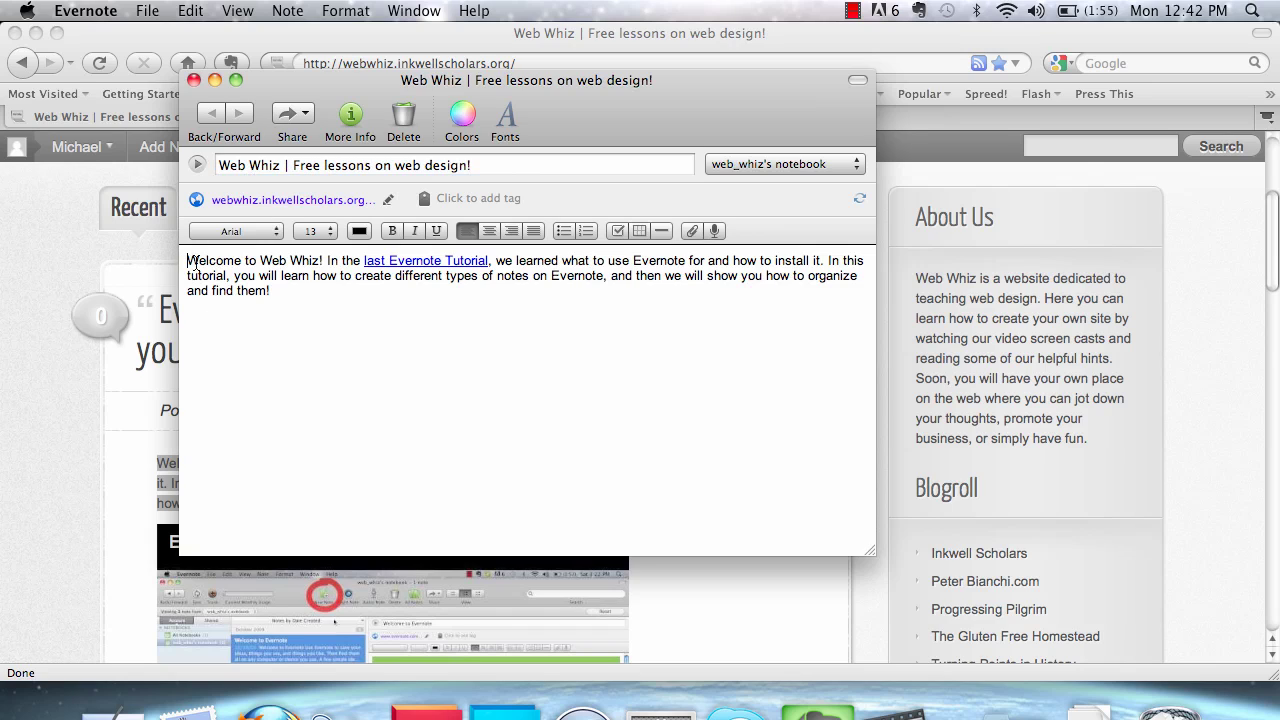
pyautogui.moveTo(189, 264); pyautogui.dragTo(278, 291)
pyautogui.click(278, 291)
# Step: Rename the clipped note to 'Web Whiz Note'
pyautogui.moveTo(490, 167); pyautogui.dragTo(222, 166)
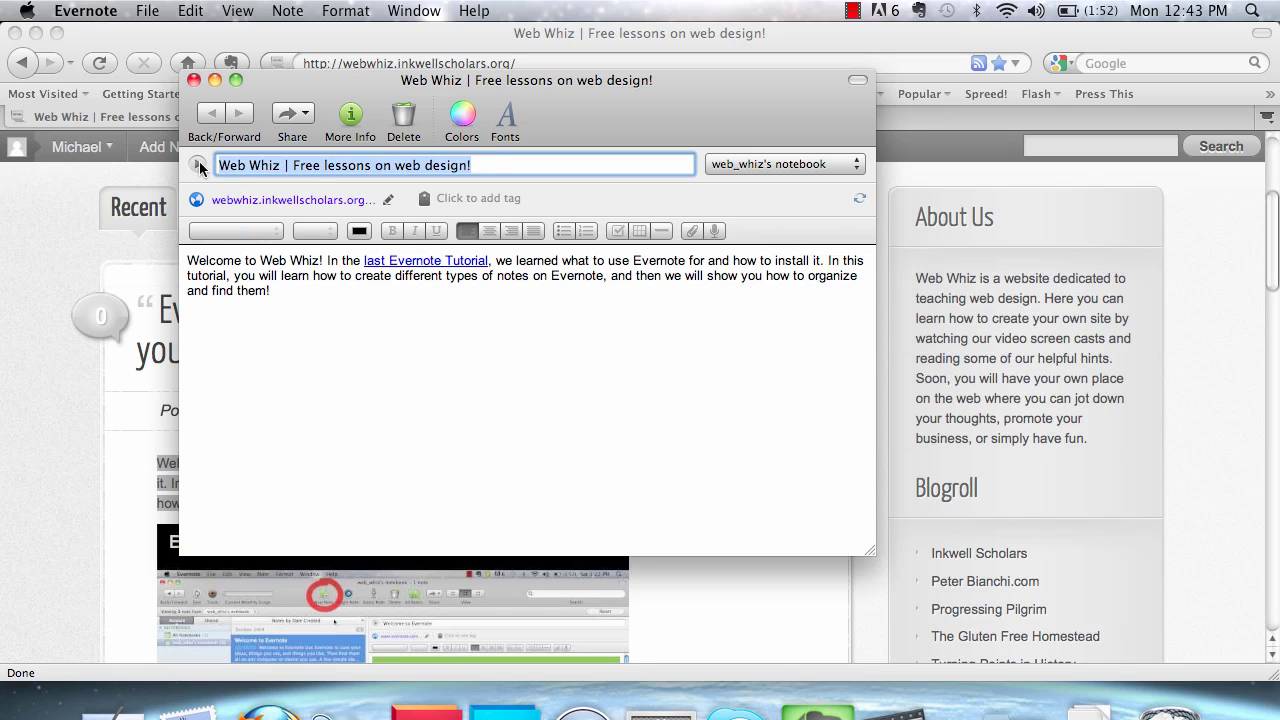
pyautogui.press('BackSpace')
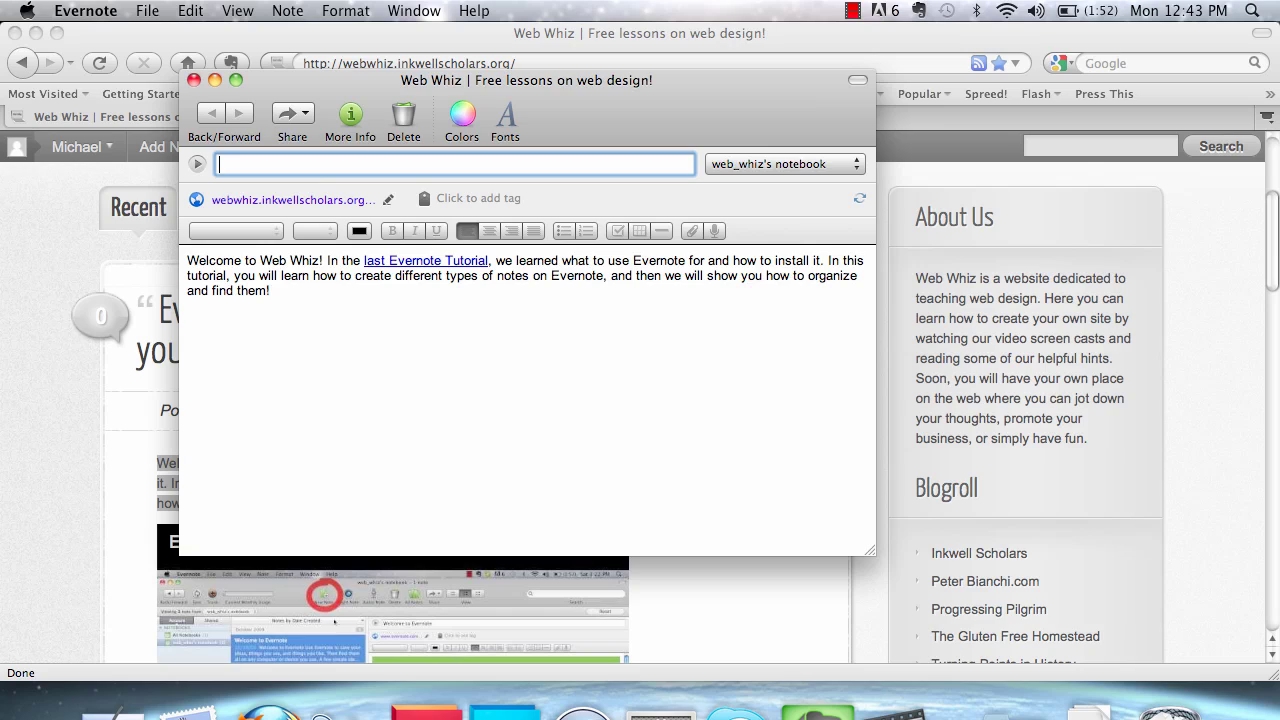
pyautogui.write('Web Whiz Note')
# Step: Set the note's body text to Times New Roman, size 18
pyautogui.moveTo(351, 313); pyautogui.dragTo(190, 258)
pyautogui.click(257, 289)
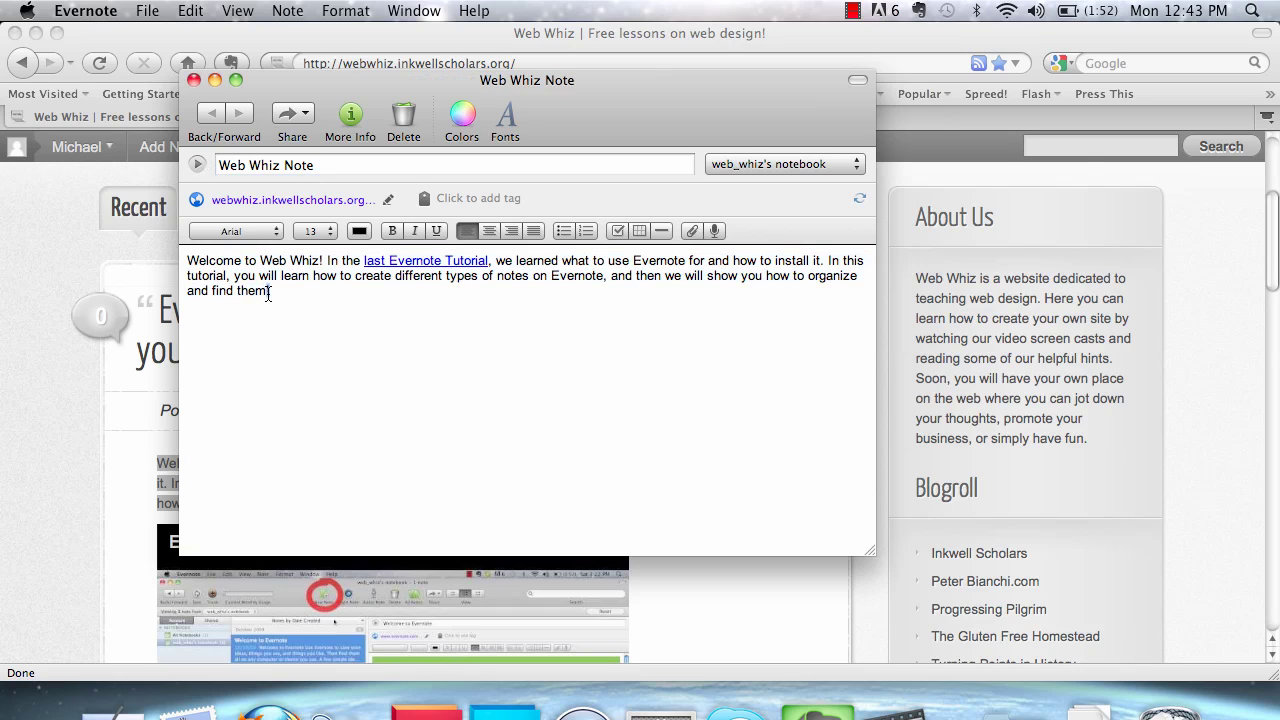
pyautogui.moveTo(266, 291); pyautogui.dragTo(184, 258)
pyautogui.click(244, 231)
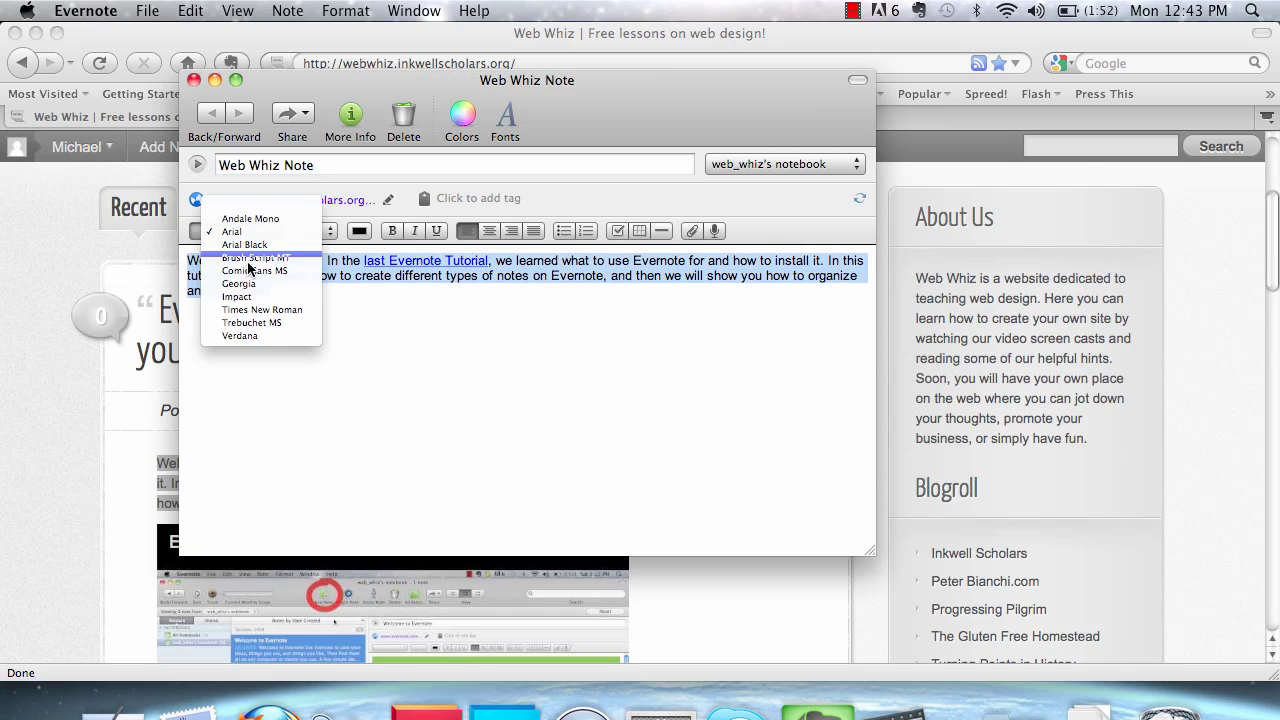
pyautogui.click(262, 309)
pyautogui.click(323, 231)
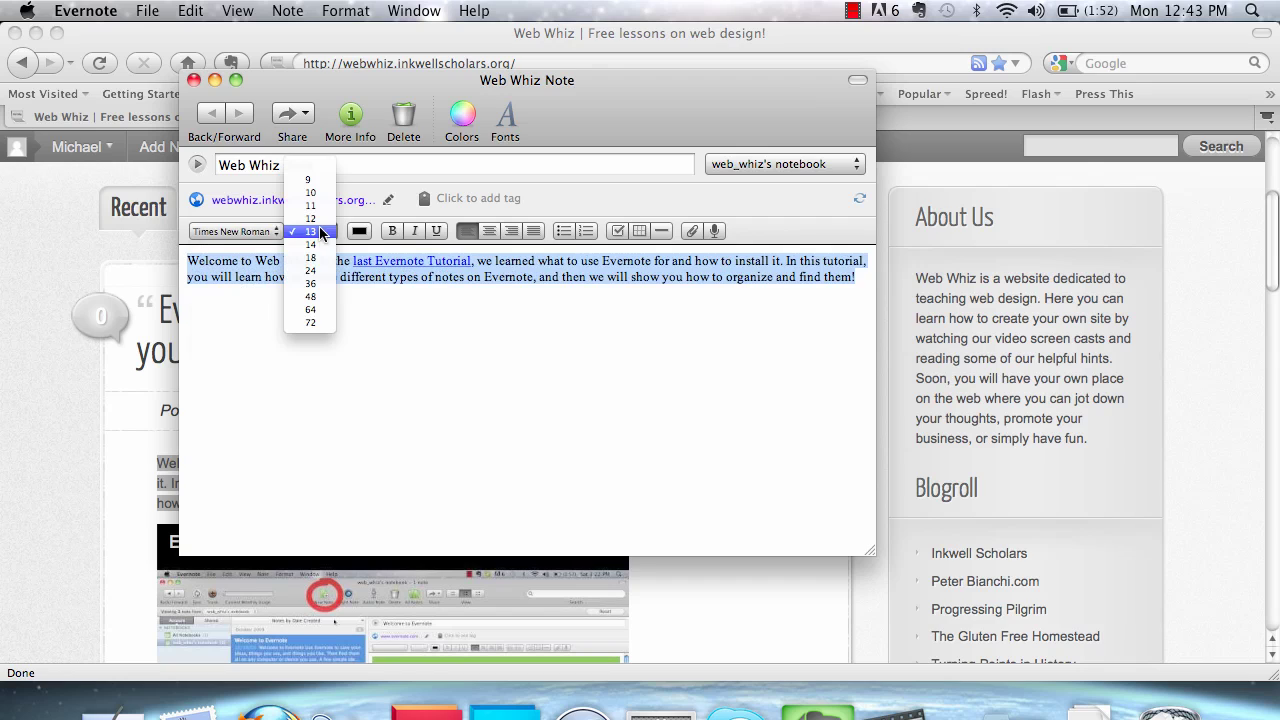
pyautogui.click(322, 259)
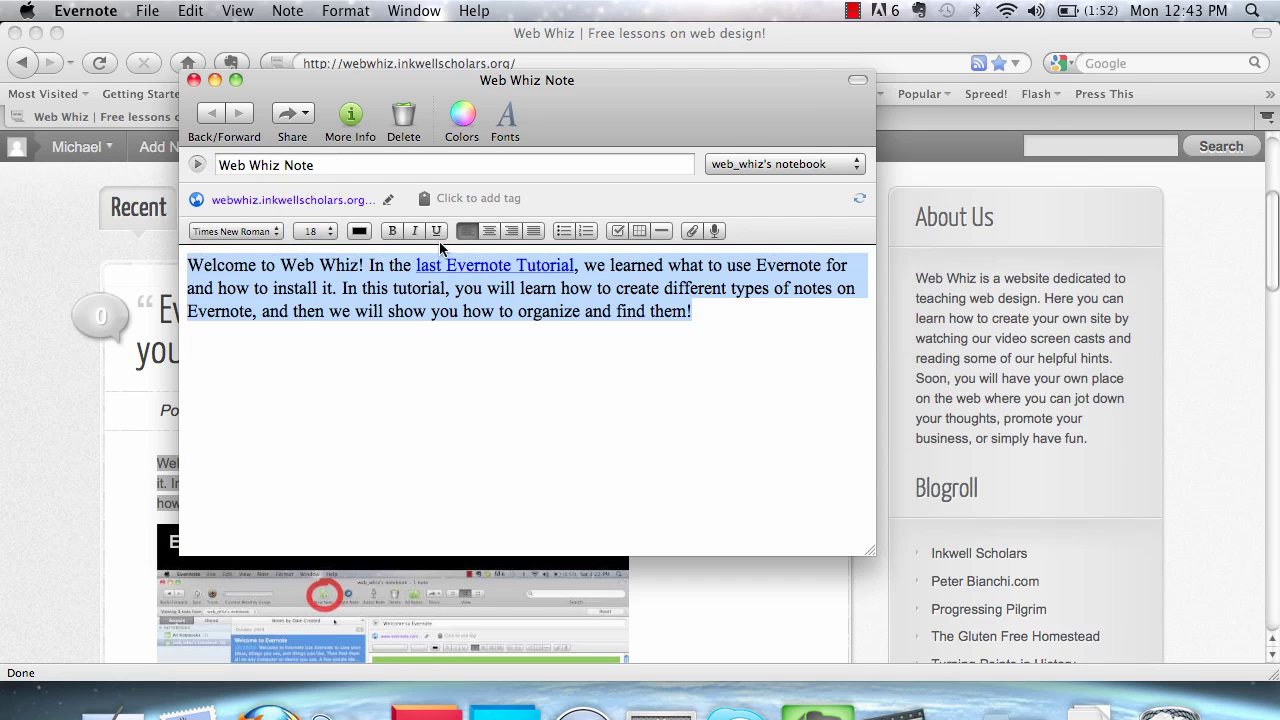
# Step: Make the body text centred, bold, italic and underlined, then return to Firefox
pyautogui.click(490, 234)
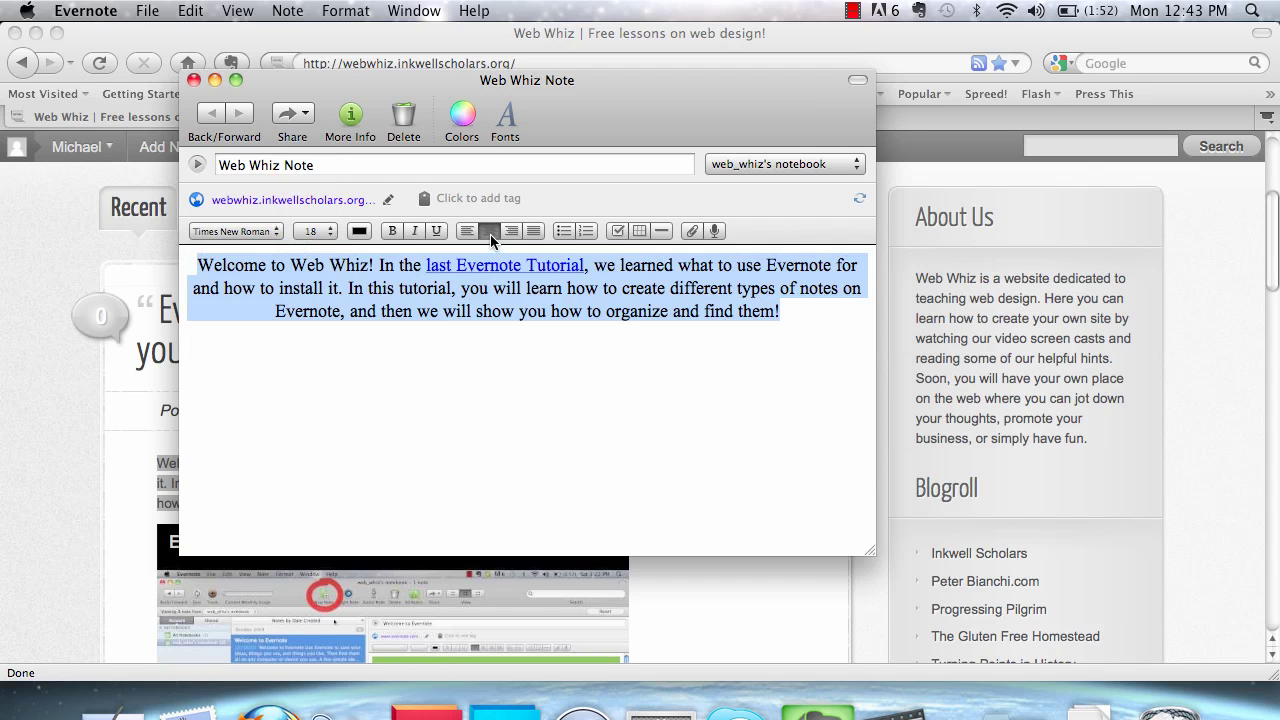
pyautogui.click(392, 231)
pyautogui.click(415, 231)
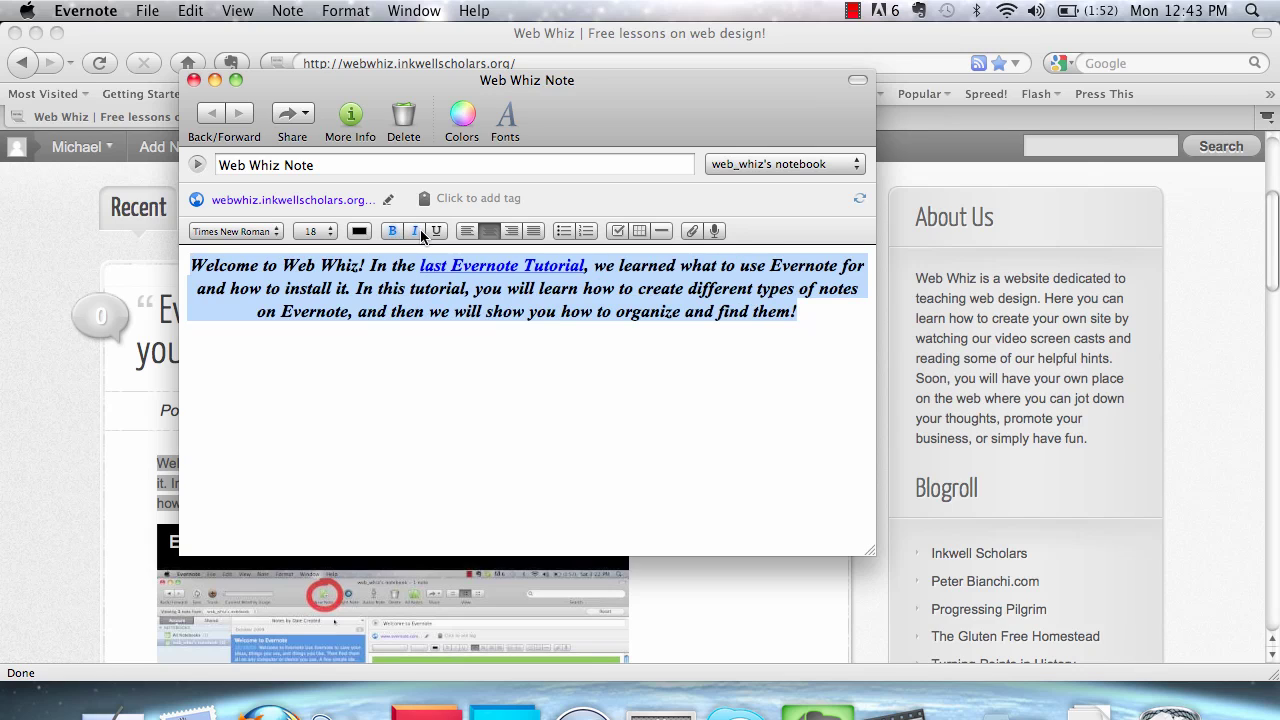
pyautogui.click(437, 231)
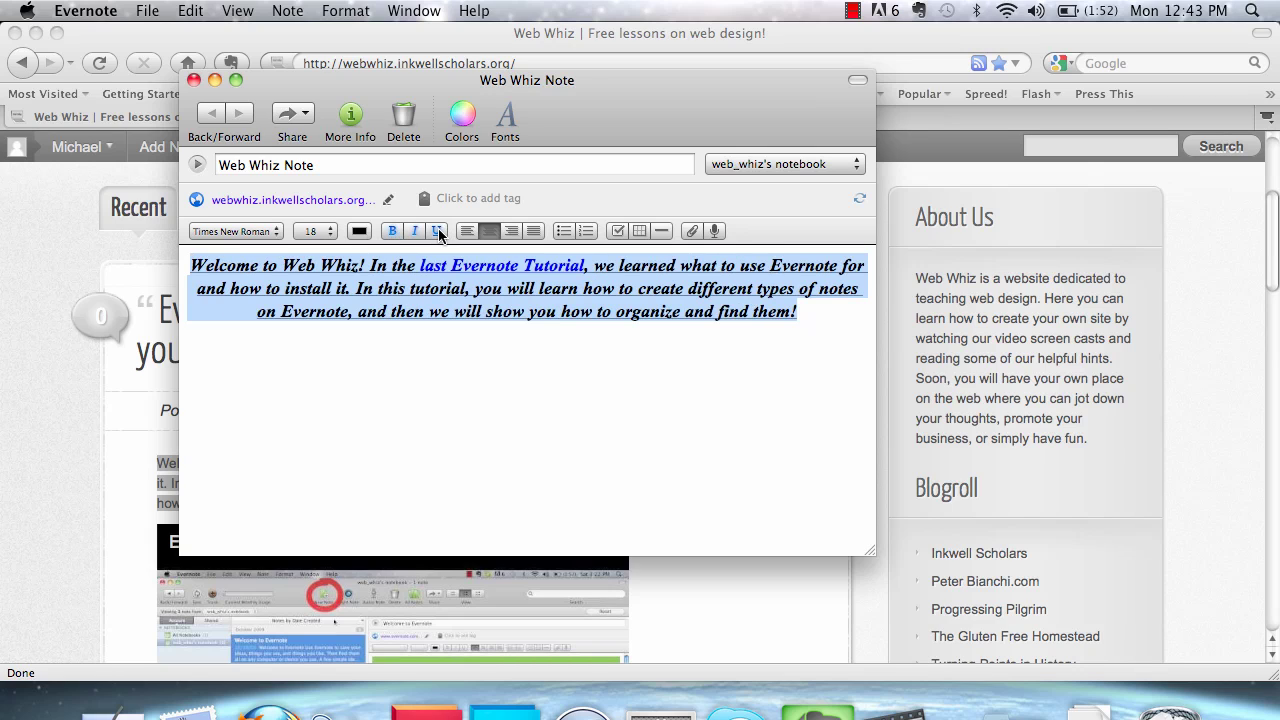
pyautogui.click(844, 352)
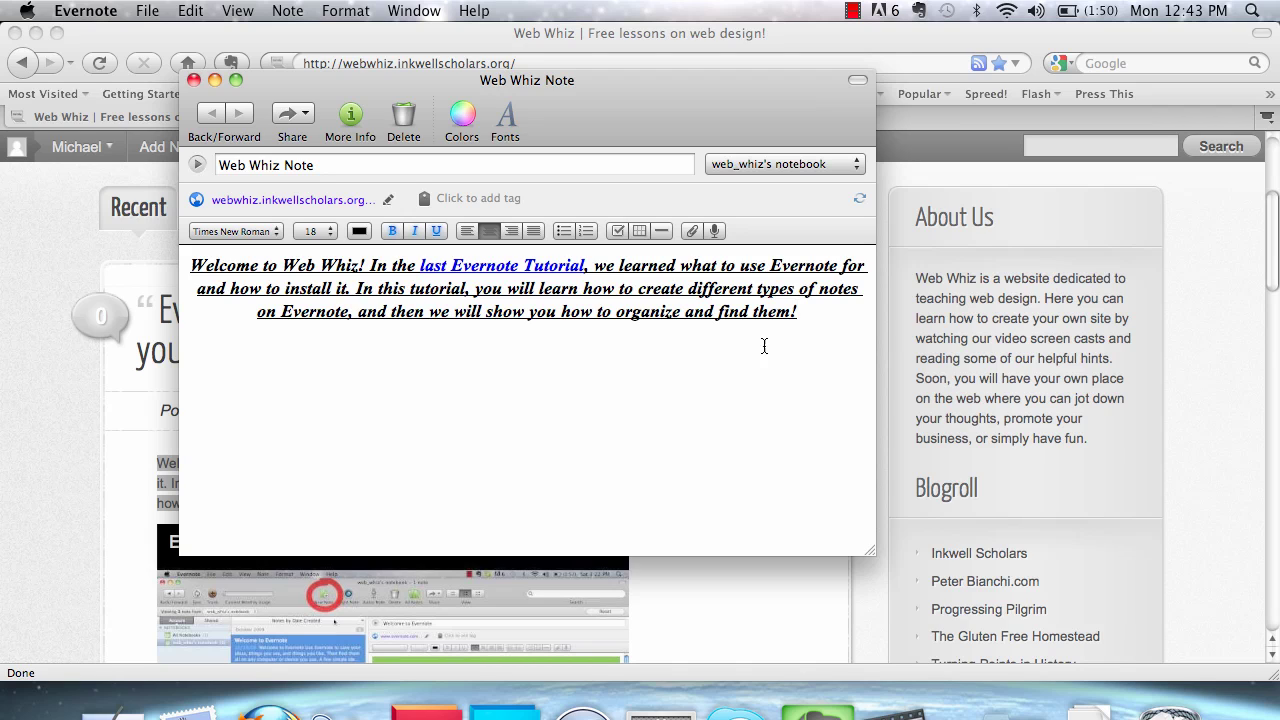
pyautogui.click(6, 403)
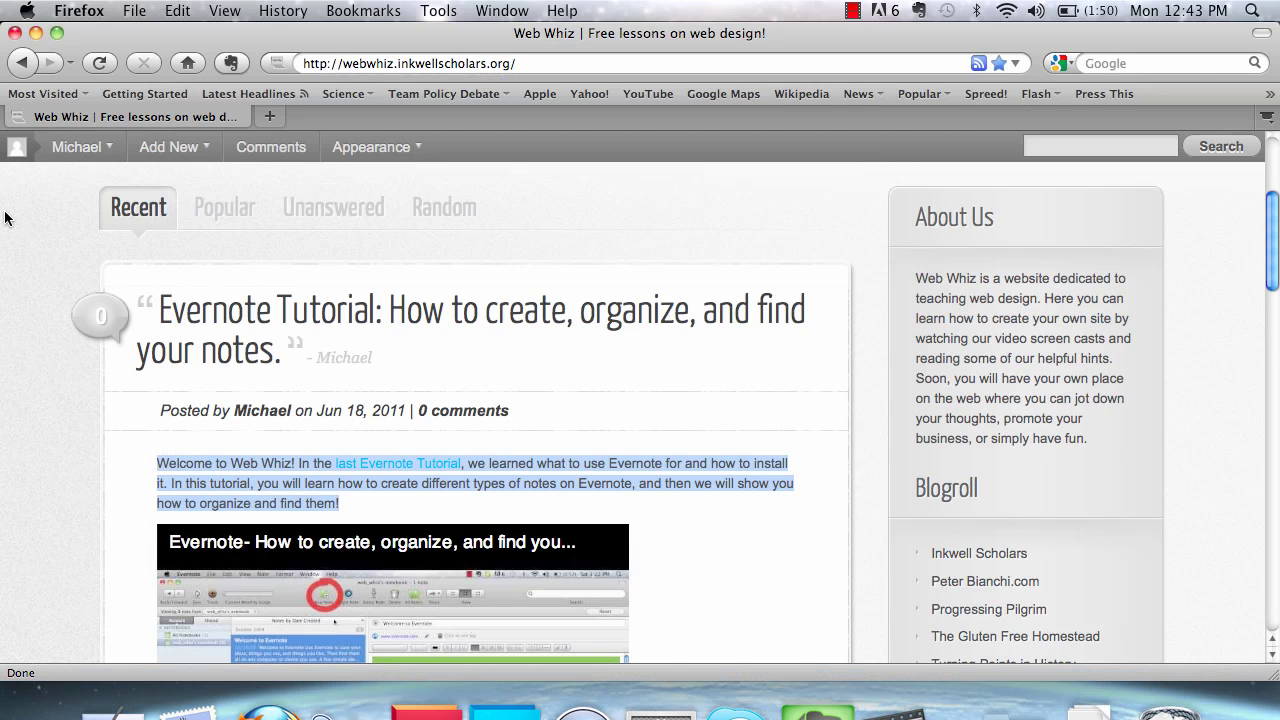
pyautogui.moveTo(155, 448); pyautogui.dragTo(350, 505)
pyautogui.rightClick(302, 487)
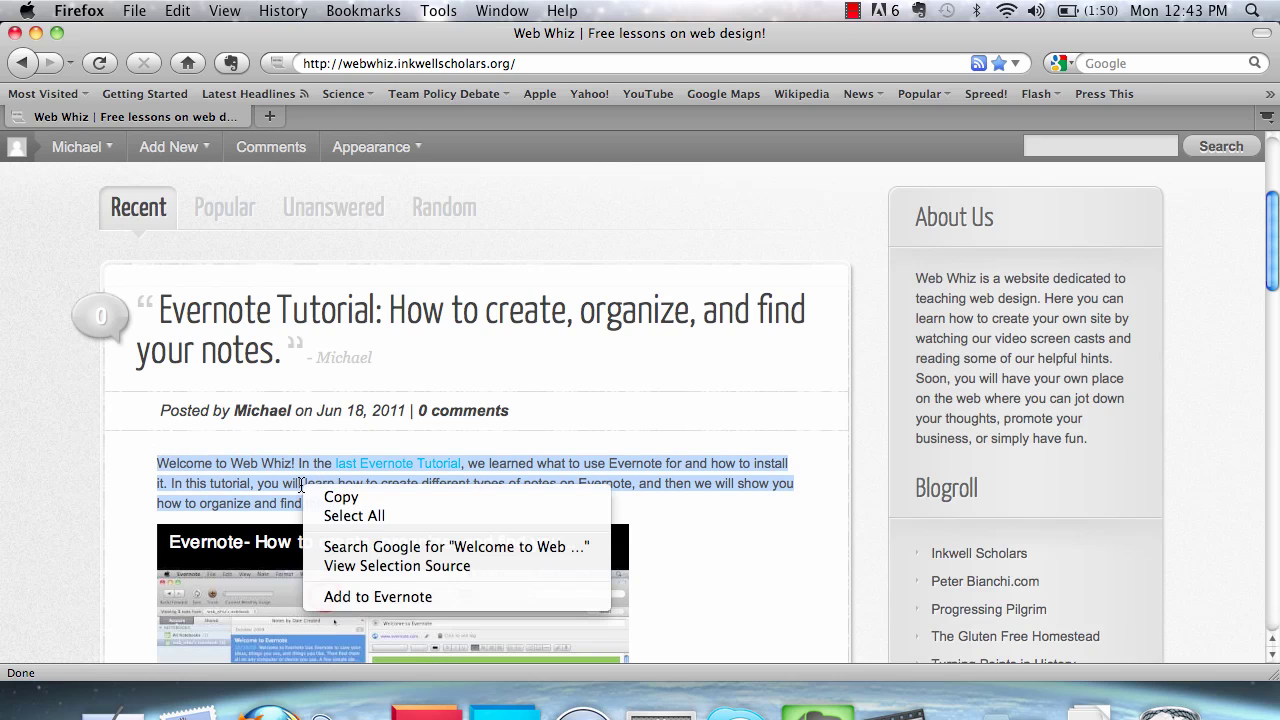
pyautogui.click(378, 596)
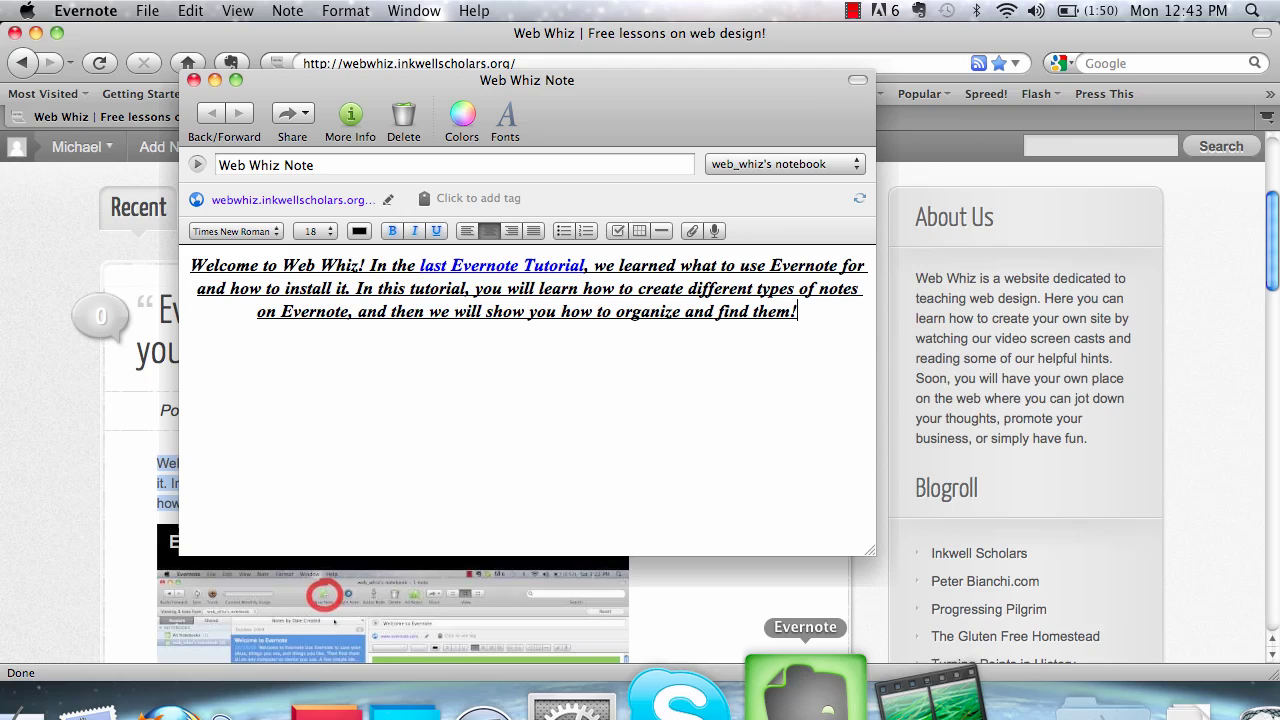
pyautogui.press('Return')
pyautogui.press('Return')
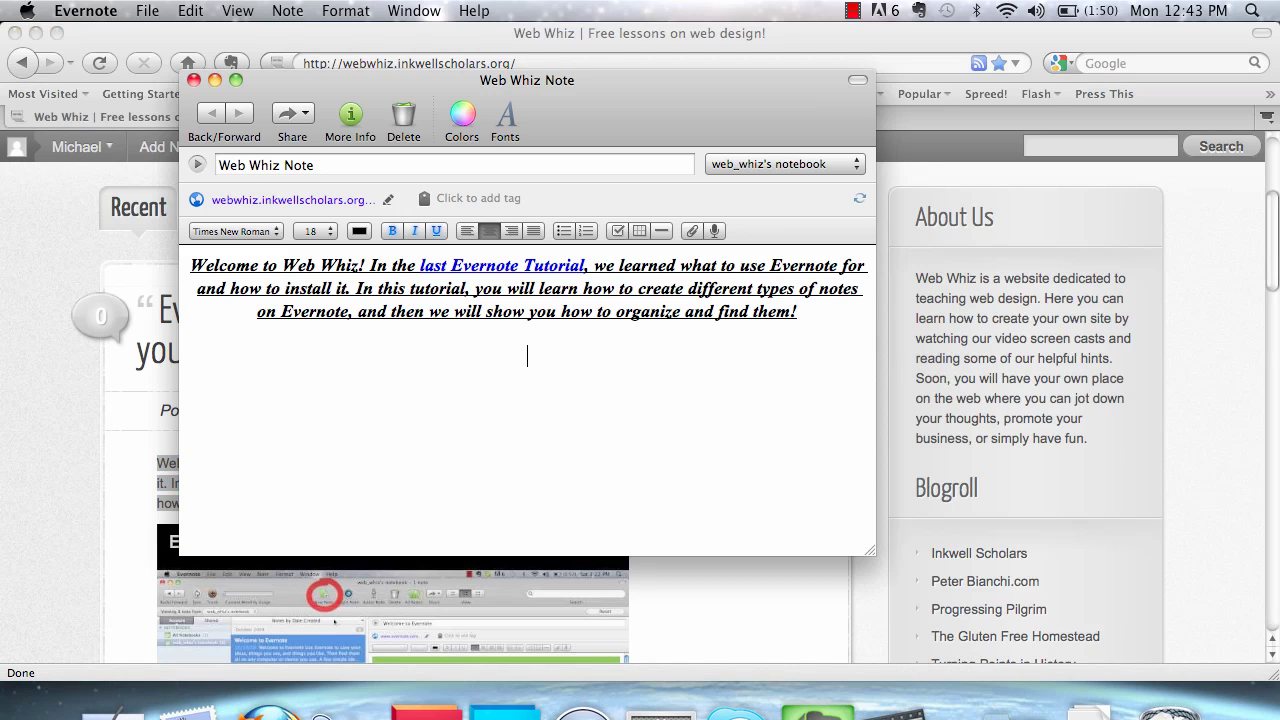
pyautogui.rightClick(641, 372)
pyautogui.click(690, 421)
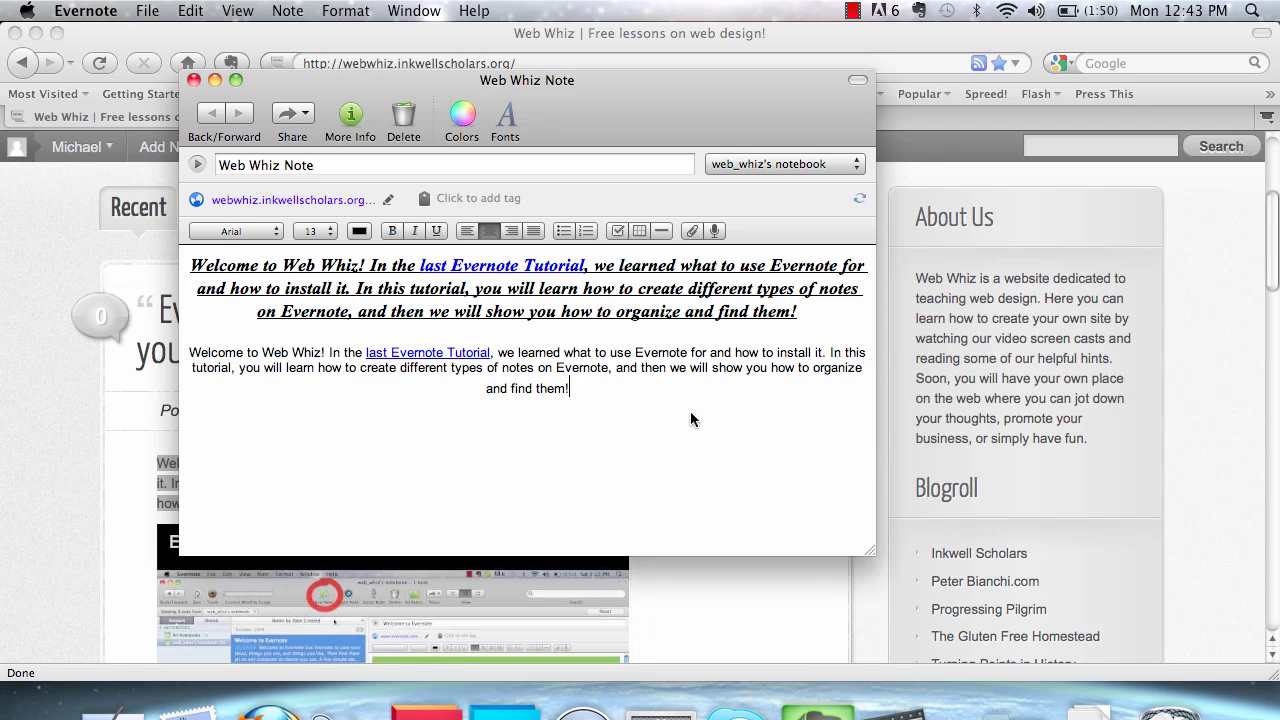
pyautogui.moveTo(321, 414); pyautogui.dragTo(172, 358)
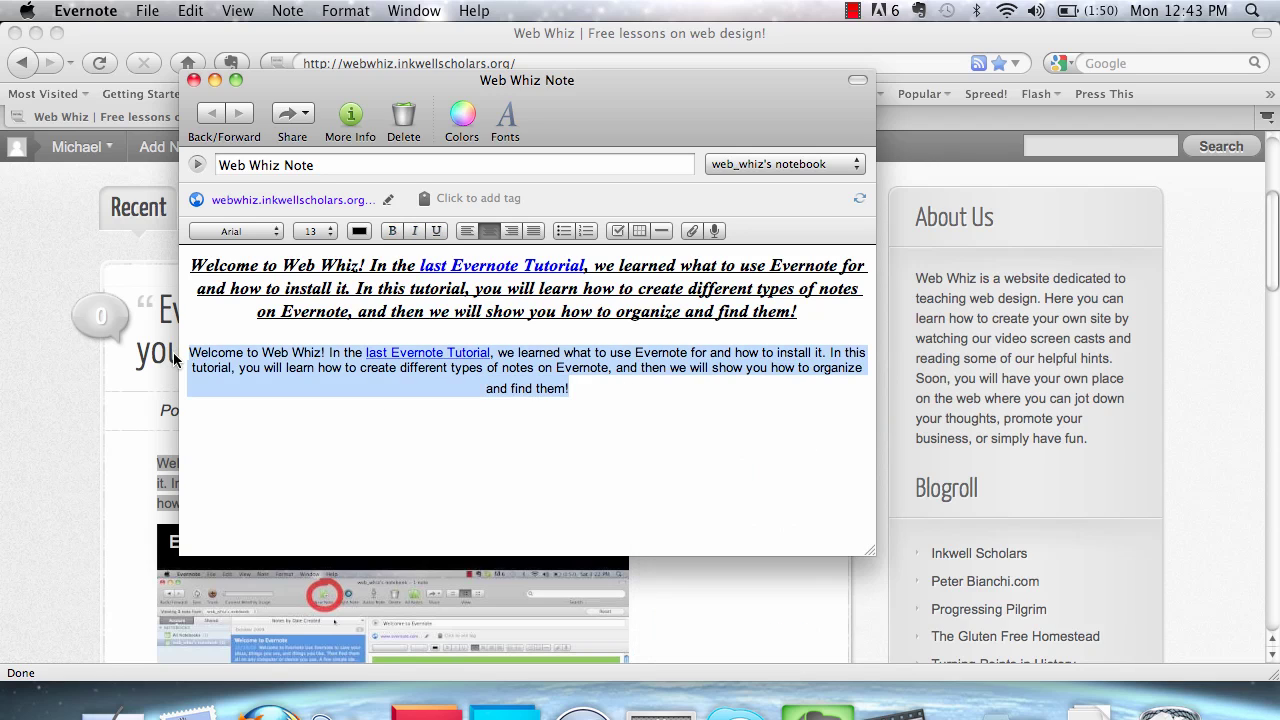
pyautogui.press('BackSpace')
pyautogui.press('BackSpace')
pyautogui.click(6, 437)
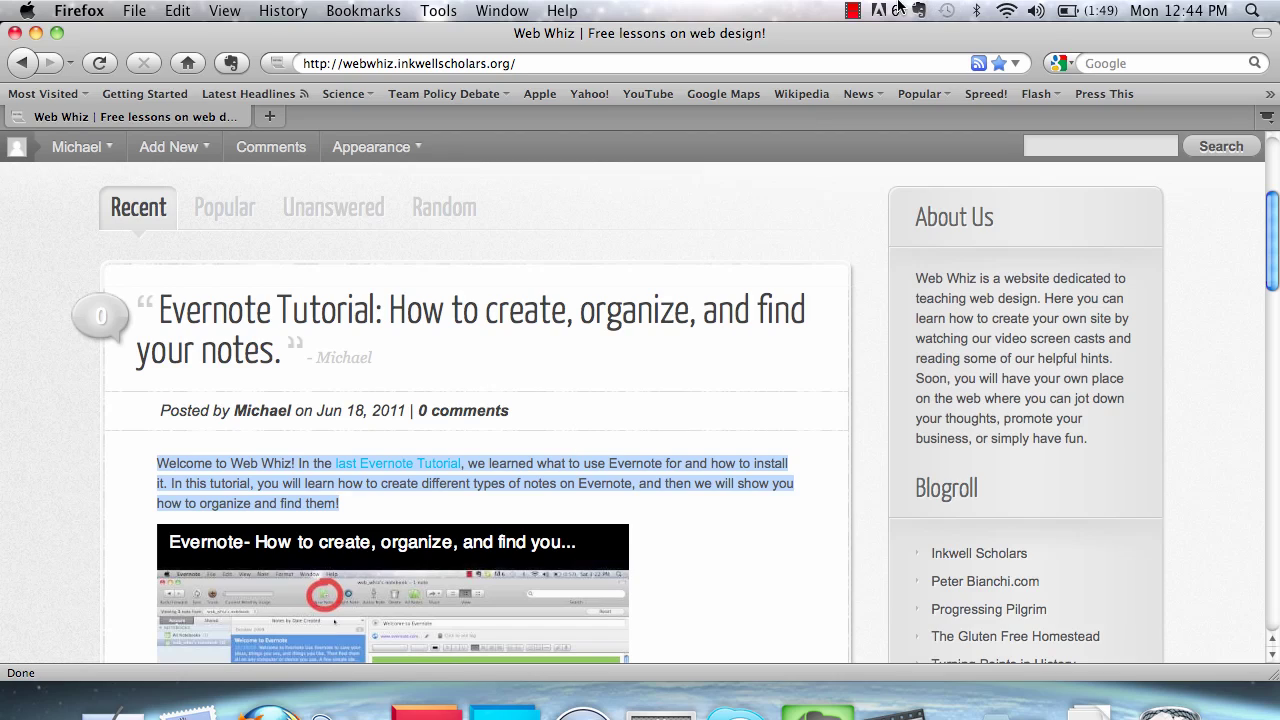
pyautogui.click(849, 10)
pyautogui.click(855, 35)
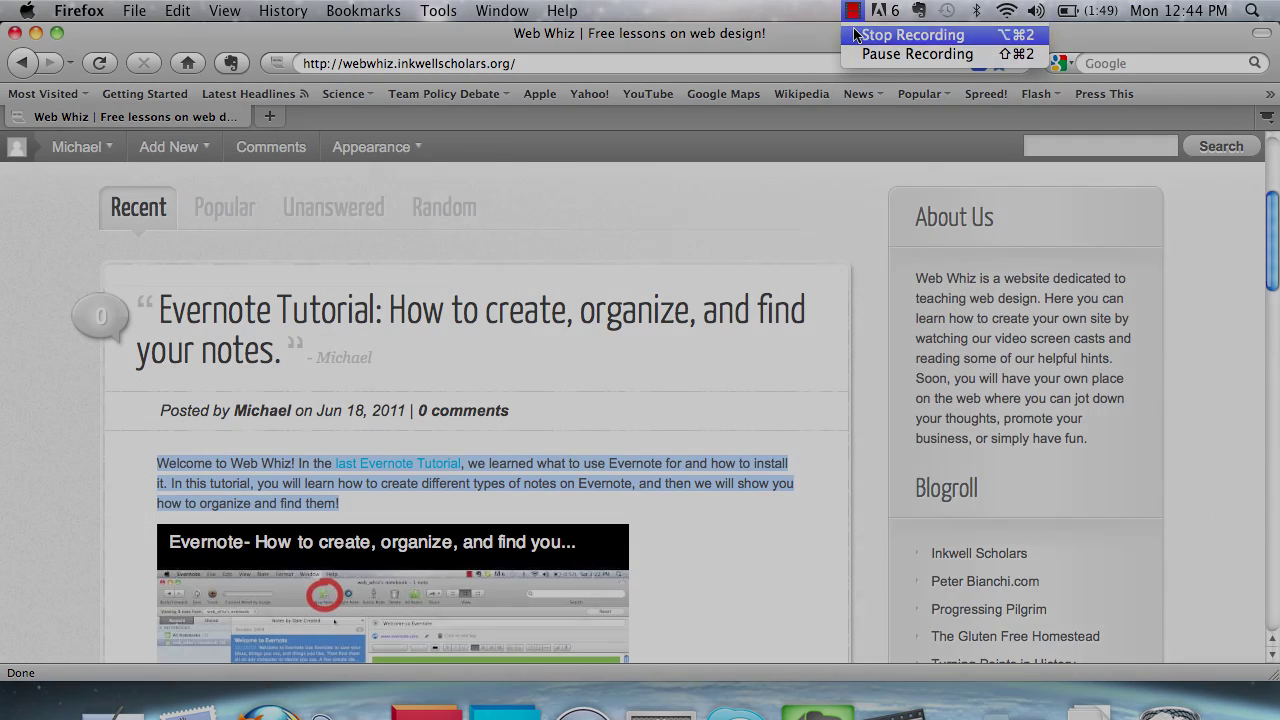